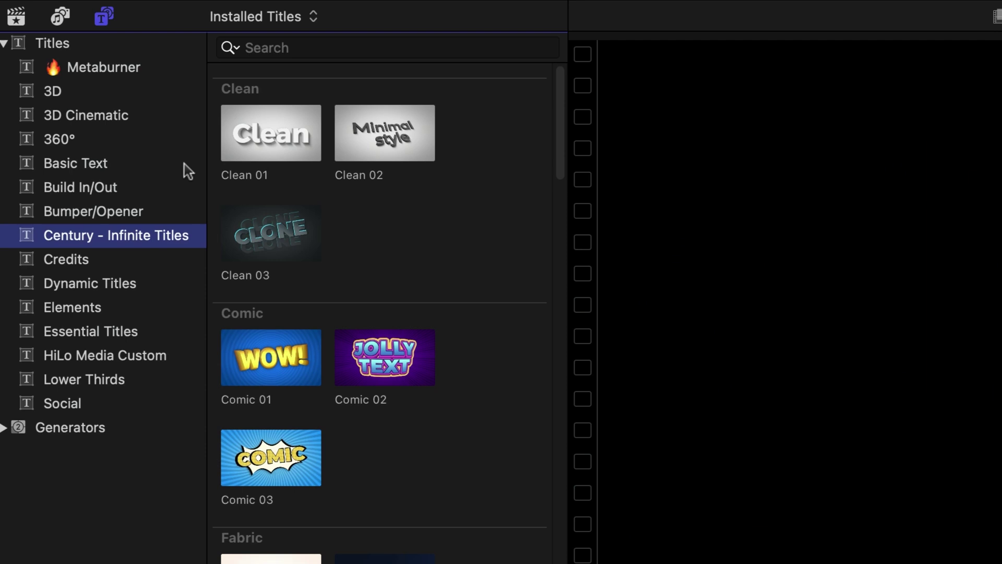
- Locate the Wood 01 title in the Titles browser and place it at the project's start
{"action": "left_click", "coordinate": [107, 6]}
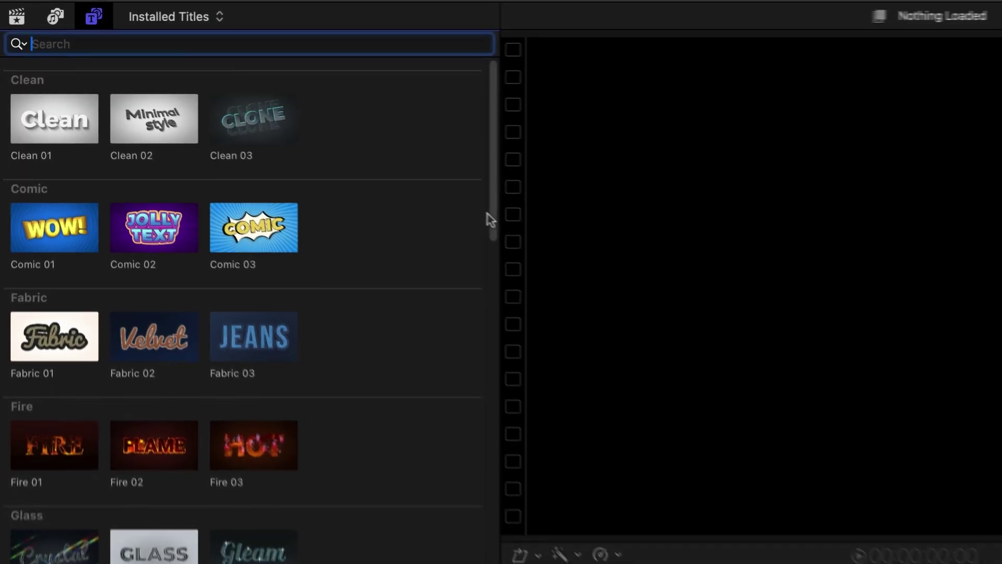
{"action": "left_click_drag", "start_coordinate": [478, 219], "coordinate": [468, 554]}
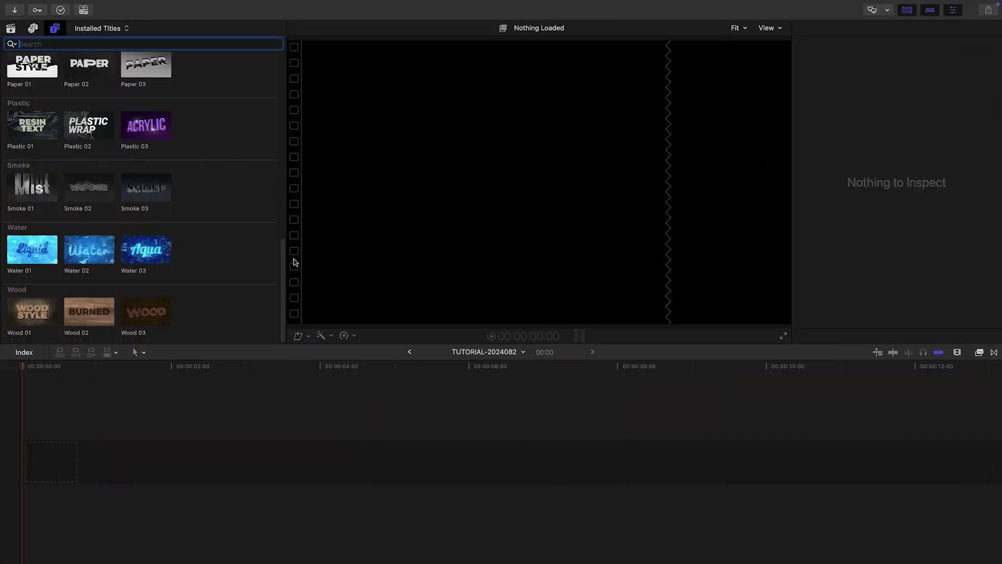
- Place the Wood 01 title and scale the ARTISAN FLOORING text down to about 77 to fit the frame
{"action": "left_click_drag", "start_coordinate": [55, 322], "coordinate": [23, 475]}
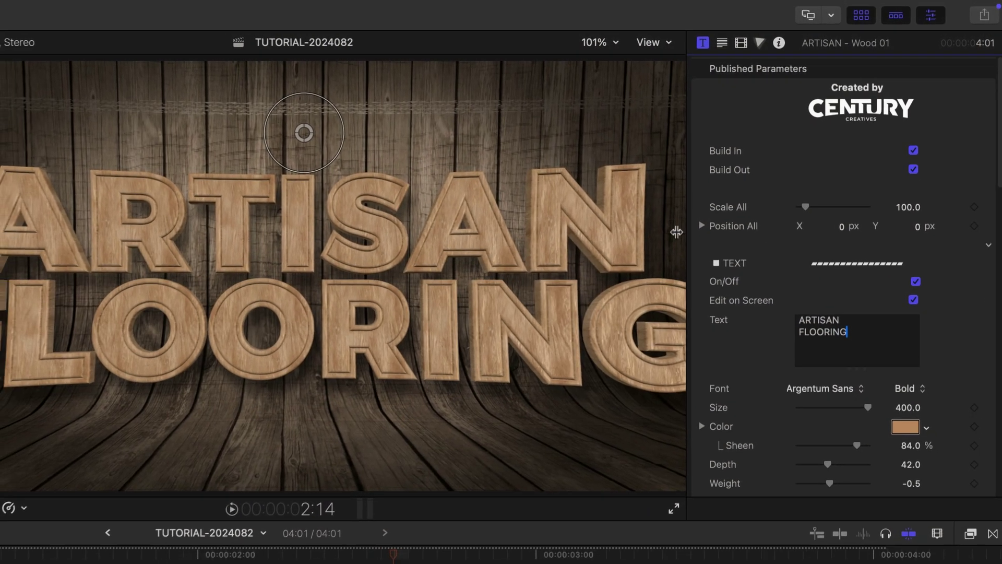
{"action": "left_click_drag", "start_coordinate": [336, 101], "coordinate": [320, 106]}
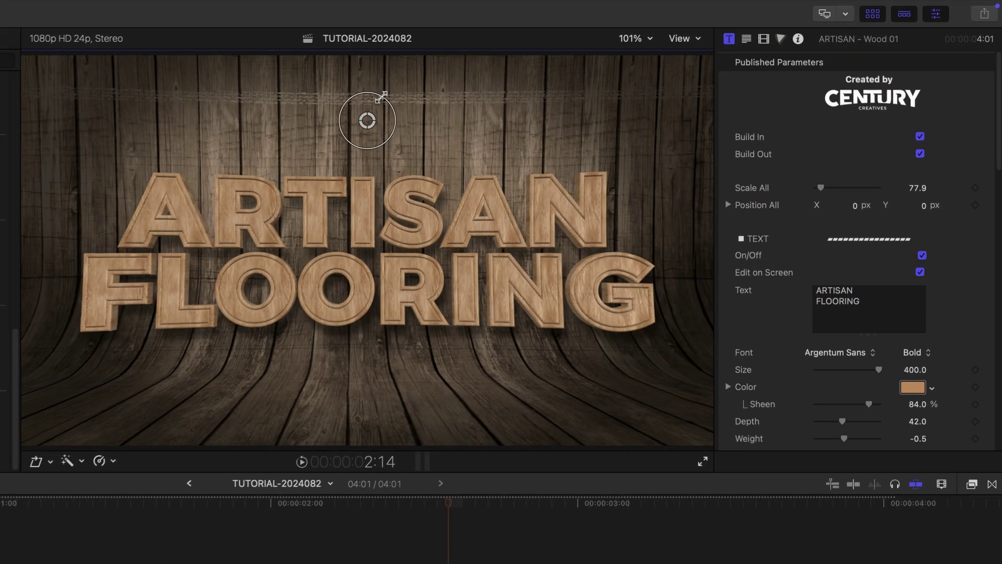
{"action": "mouse_move", "coordinate": [381, 97]}
{"action": "left_mouse_down"}
{"action": "mouse_move", "coordinate": [402, 89]}
{"action": "mouse_move", "coordinate": [393, 108]}
{"action": "left_mouse_up"}
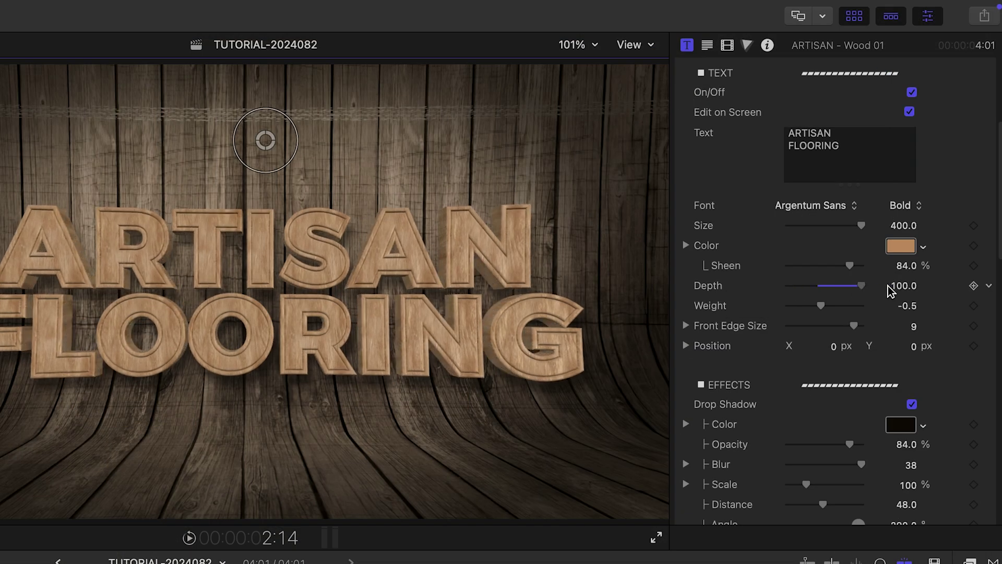
{"action": "left_click_drag", "start_coordinate": [782, 343], "coordinate": [772, 346]}
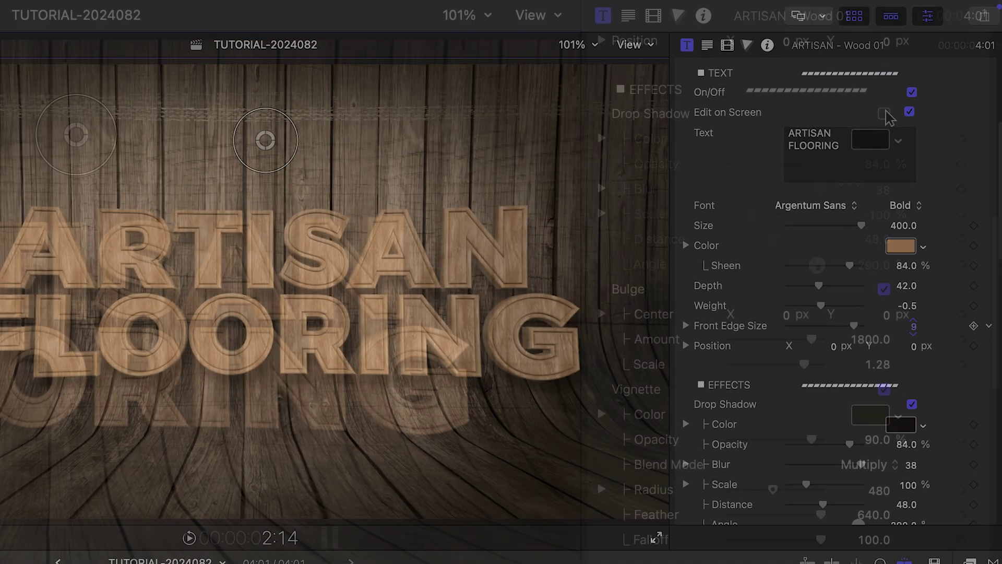
- Toggle the title's drop shadow off and back on, then push it farther from the text
{"action": "left_click", "coordinate": [885, 115]}
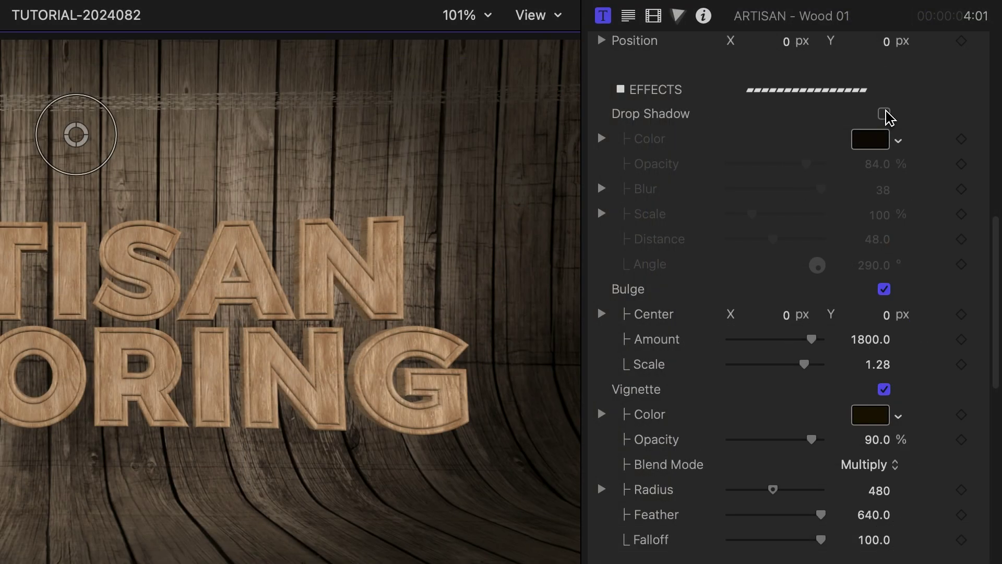
{"action": "left_click", "coordinate": [885, 114]}
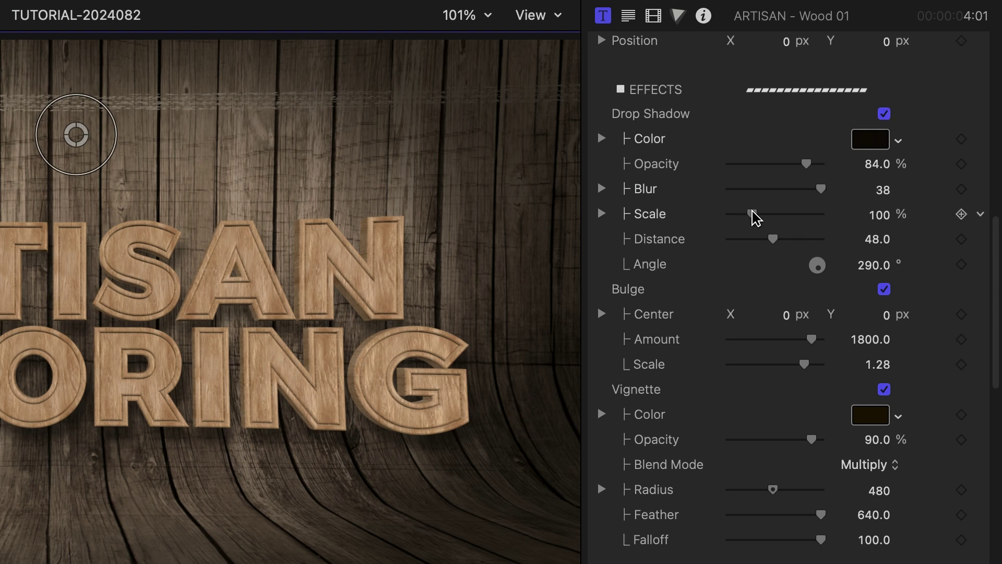
{"action": "mouse_move", "coordinate": [772, 239]}
{"action": "left_mouse_down"}
{"action": "mouse_move", "coordinate": [790, 238]}
{"action": "mouse_move", "coordinate": [685, 251]}
{"action": "left_mouse_up"}
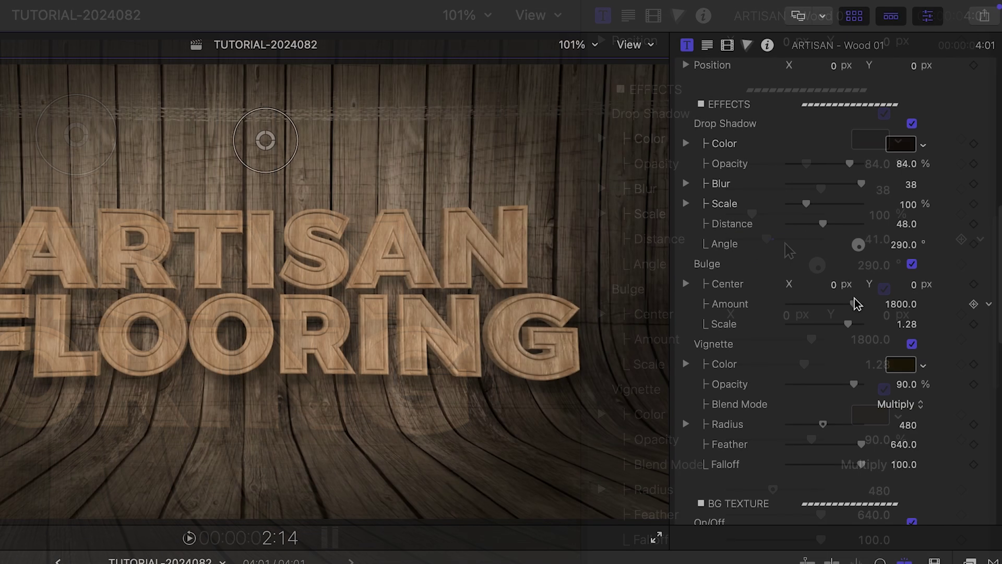
- Reduce Bulge Amount to 1800 and set Vignette Radius 400 with Falloff 38
{"action": "left_click_drag", "start_coordinate": [853, 298], "coordinate": [821, 309]}
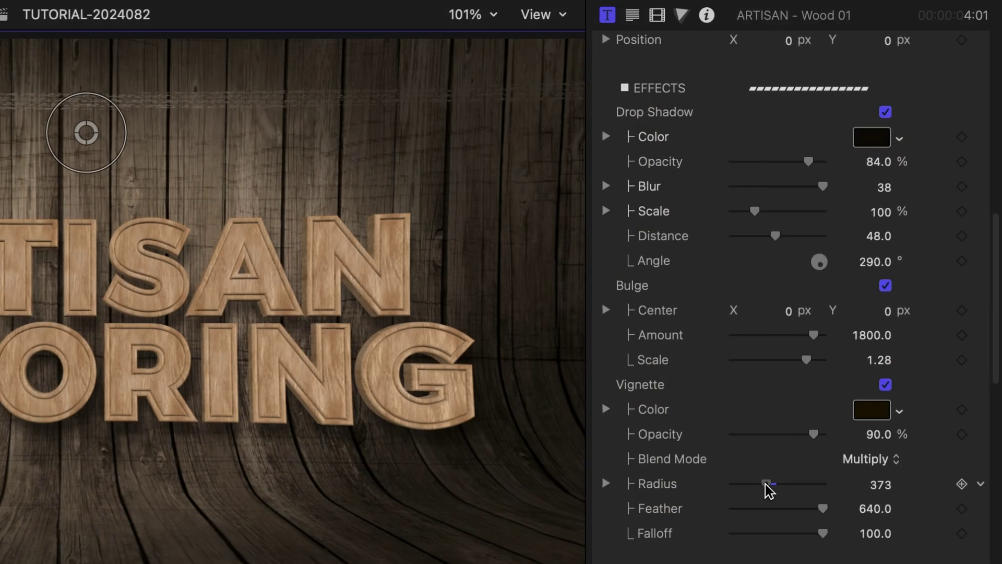
{"action": "left_click_drag", "start_coordinate": [767, 488], "coordinate": [776, 478]}
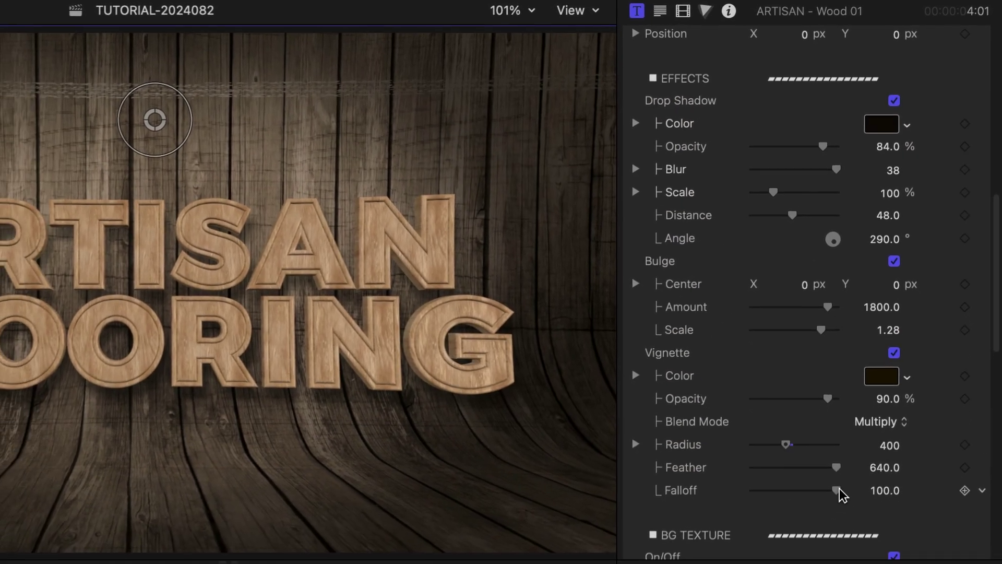
{"action": "left_click_drag", "start_coordinate": [827, 520], "coordinate": [799, 521]}
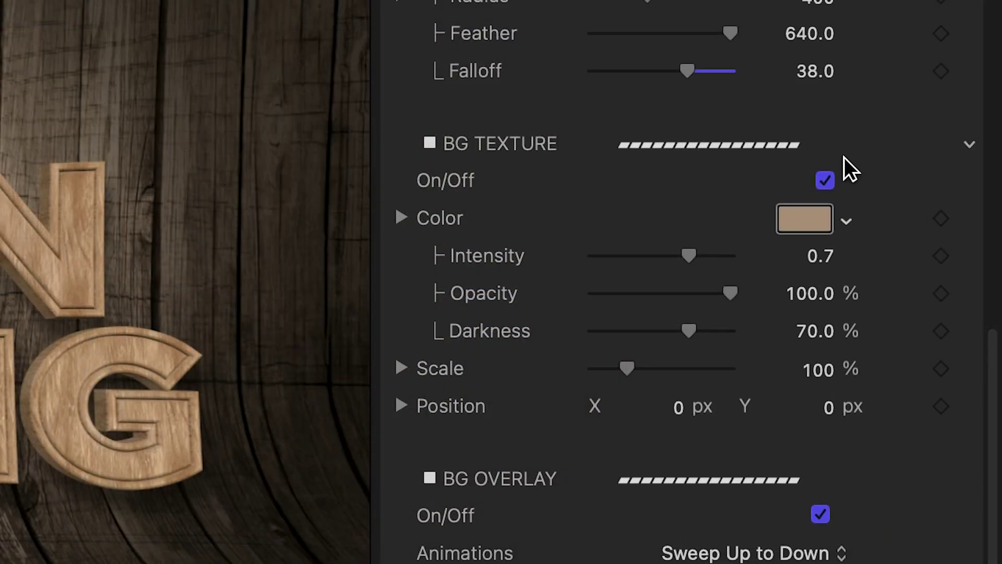
- Turn off the wooden background texture and test adjusting its intensity
{"action": "left_click", "coordinate": [825, 177]}
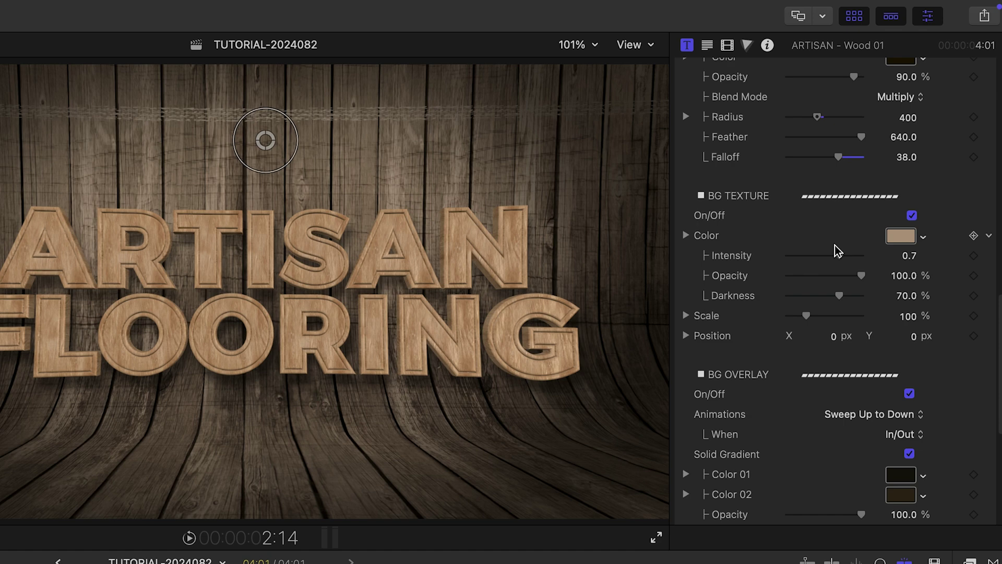
{"action": "left_click_drag", "start_coordinate": [788, 255], "coordinate": [893, 257]}
{"action": "left_click_drag", "start_coordinate": [840, 298], "coordinate": [873, 302]}
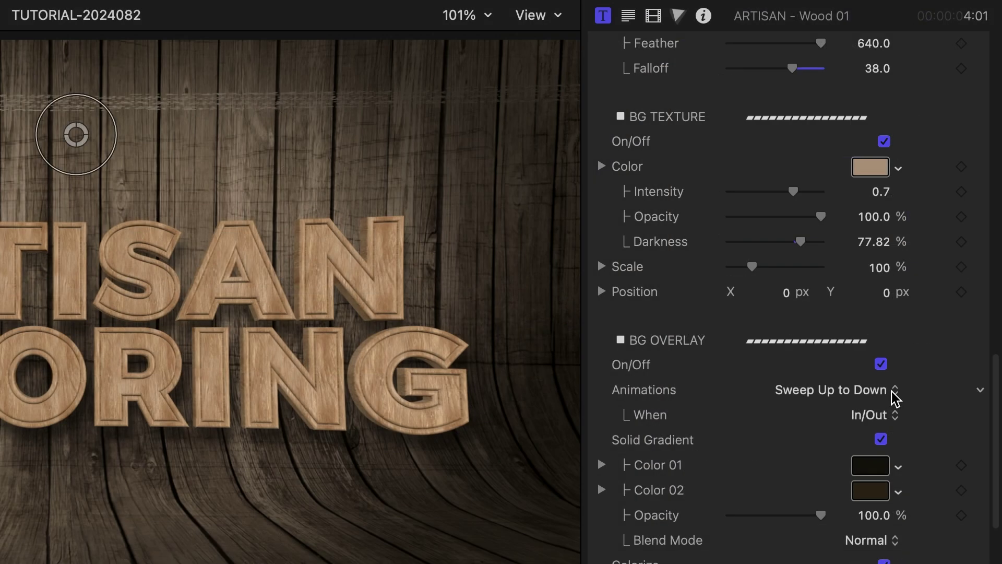
- Apply the Geometric Circles ↘ overlay animation and turn off Solid Gradient so the wood floor shows
{"action": "left_click", "coordinate": [882, 415]}
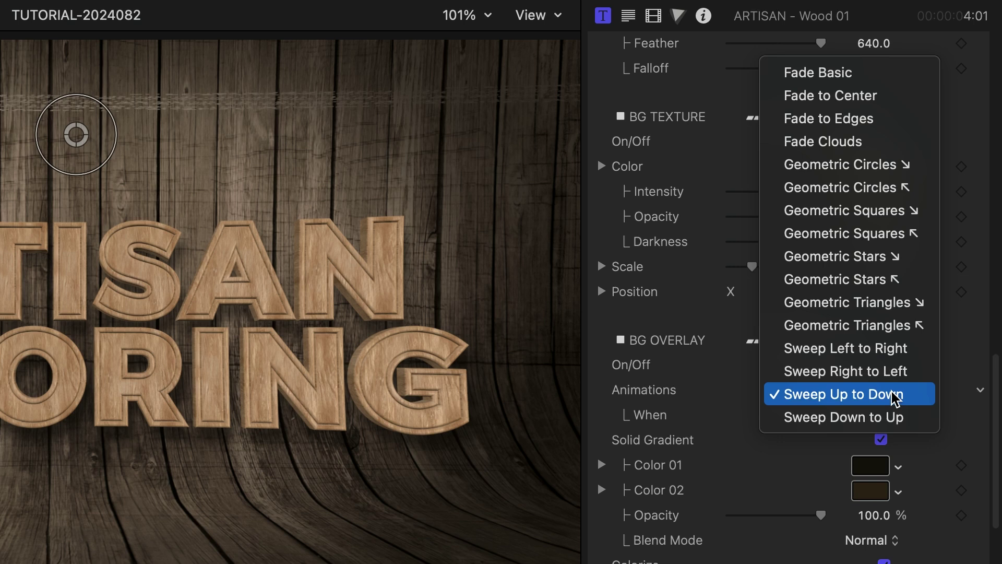
{"action": "left_click", "coordinate": [921, 171]}
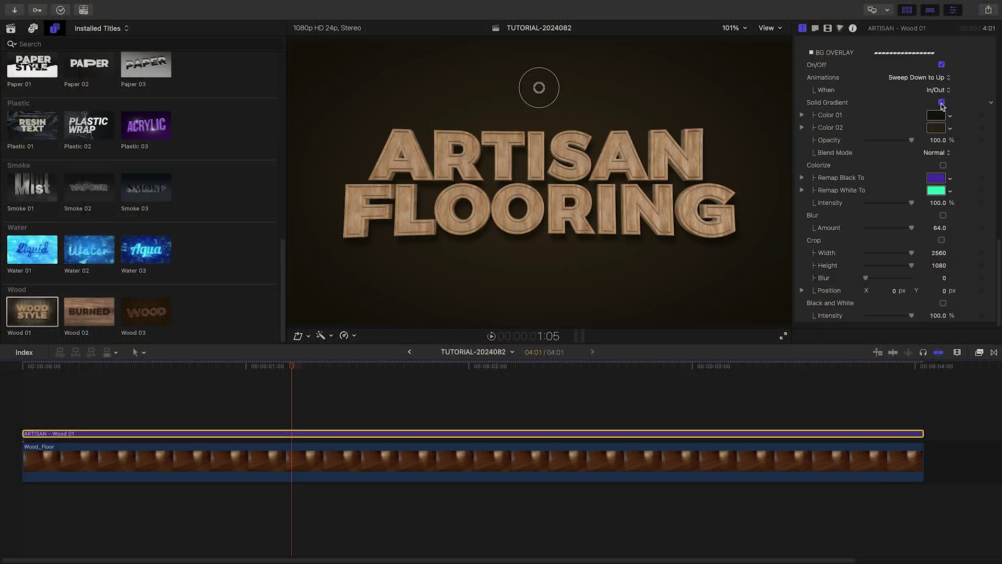
{"action": "left_click", "coordinate": [941, 103]}
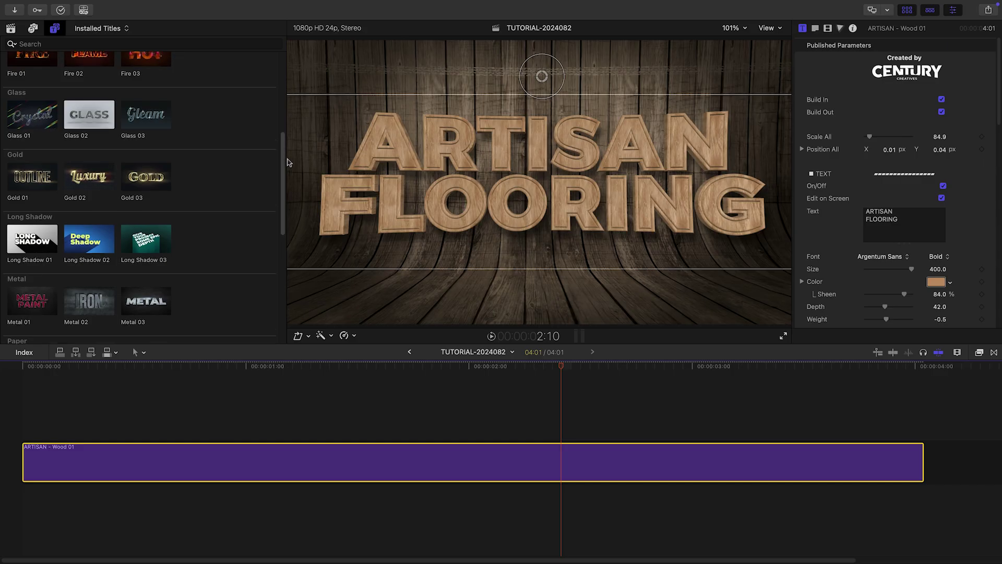
- Place the Fire 02 FLAME title in the timeline right after the Wood 01 title
{"action": "scroll", "coordinate": [282, 138], "scroll_direction": "up", "scroll_amount": 3}
{"action": "scroll", "coordinate": [208, 148], "scroll_direction": "up", "scroll_amount": 1}
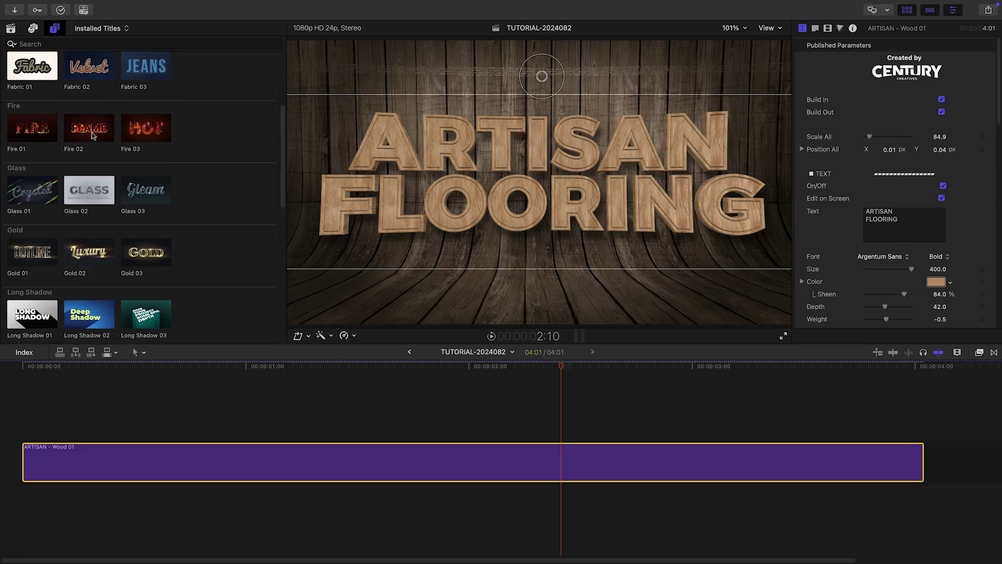
{"action": "left_click_drag", "start_coordinate": [91, 135], "coordinate": [934, 457]}
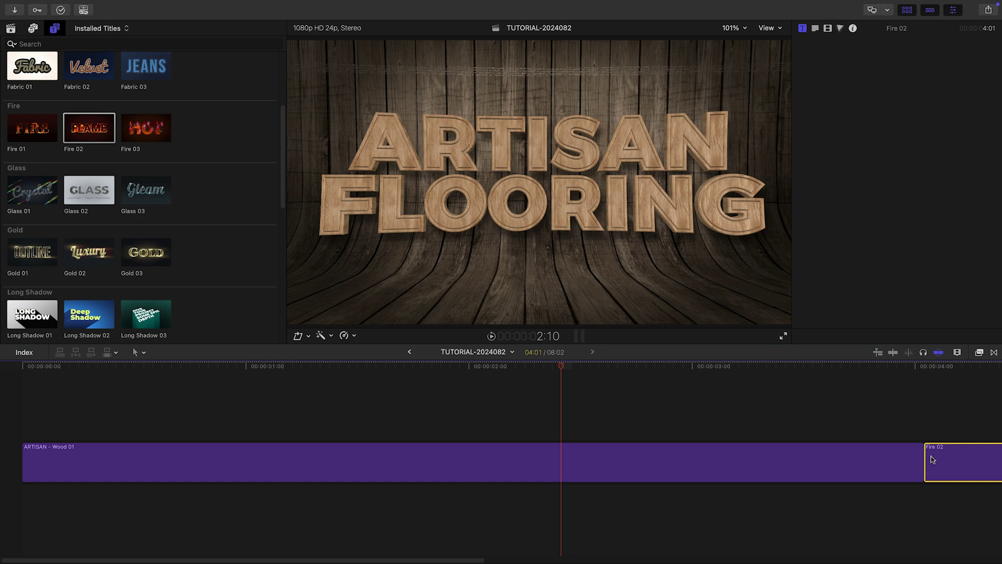
{"action": "key", "text": "shift+z"}
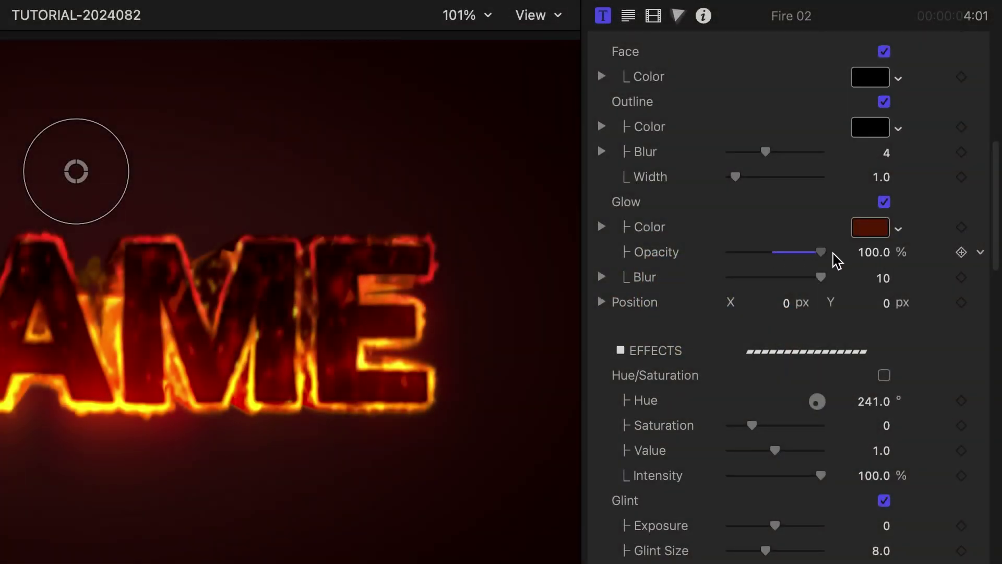
- Tune the flames: less glow blur, magenta-shifted hue, more refraction, lower inside-flame 1 and 3 opacity
{"action": "mouse_move", "coordinate": [808, 278]}
{"action": "left_mouse_down"}
{"action": "mouse_move", "coordinate": [736, 282]}
{"action": "mouse_move", "coordinate": [802, 287]}
{"action": "left_mouse_up"}
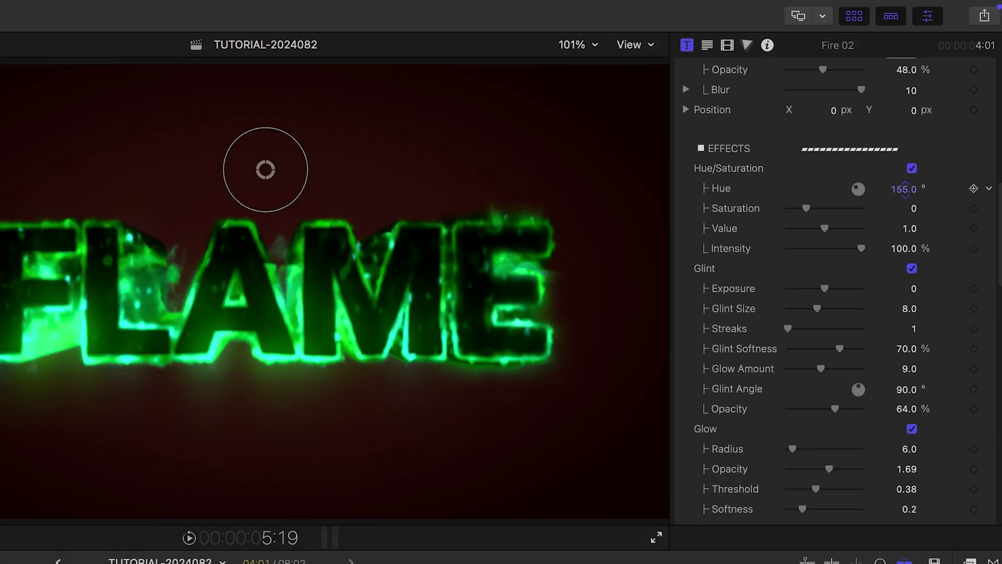
{"action": "left_click_drag", "start_coordinate": [904, 189], "coordinate": [904, 189]}
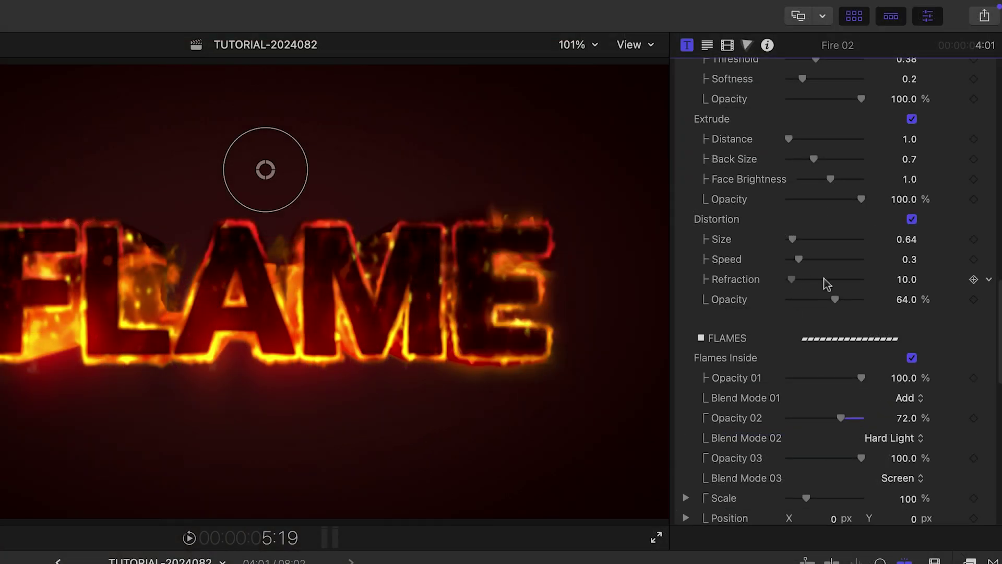
{"action": "mouse_move", "coordinate": [827, 283]}
{"action": "left_mouse_down"}
{"action": "mouse_move", "coordinate": [863, 277]}
{"action": "mouse_move", "coordinate": [835, 279]}
{"action": "left_mouse_up"}
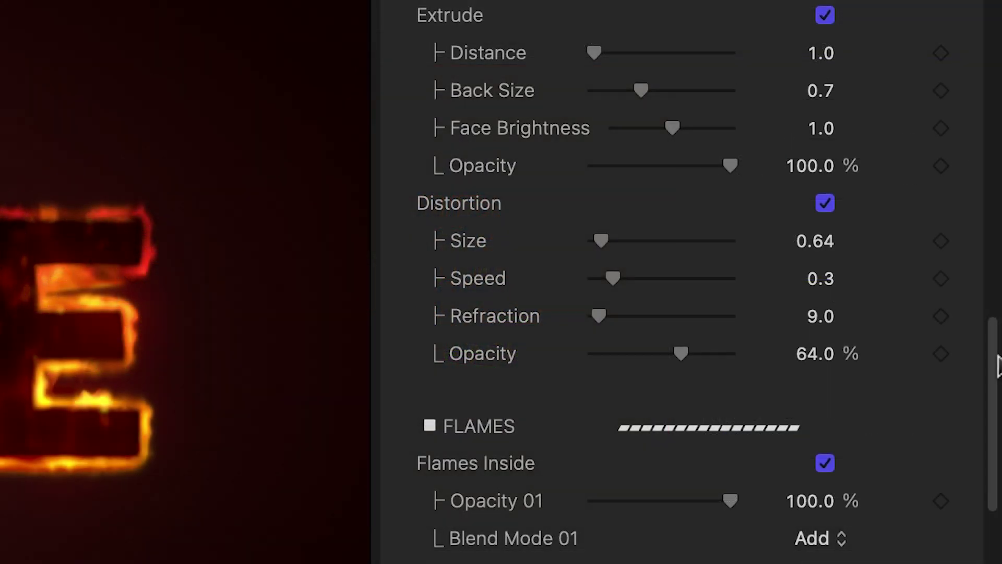
{"action": "scroll", "coordinate": [996, 412], "scroll_direction": "down", "scroll_amount": 10}
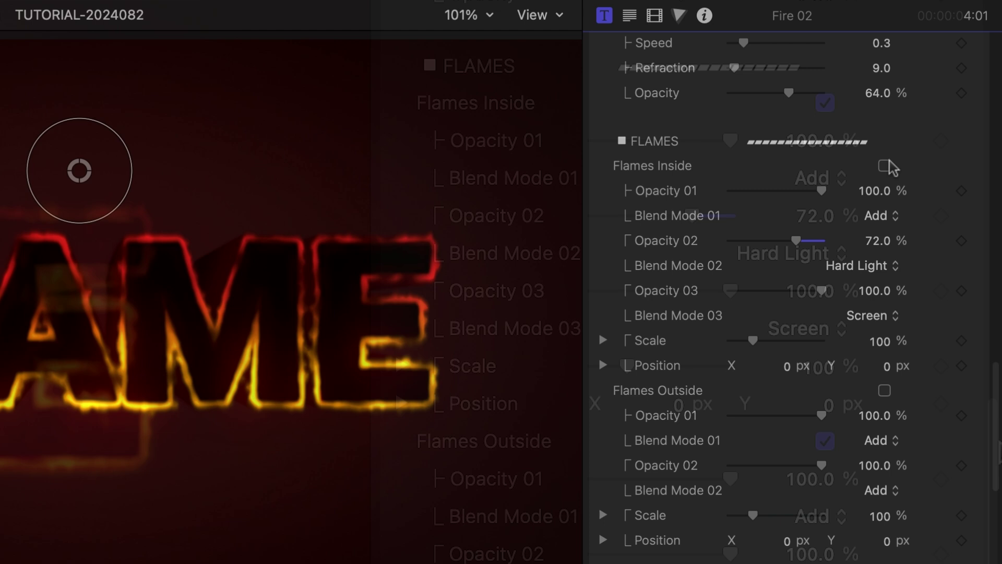
{"action": "mouse_move", "coordinate": [833, 187]}
{"action": "left_mouse_down"}
{"action": "mouse_move", "coordinate": [771, 188]}
{"action": "mouse_move", "coordinate": [843, 184]}
{"action": "left_mouse_up"}
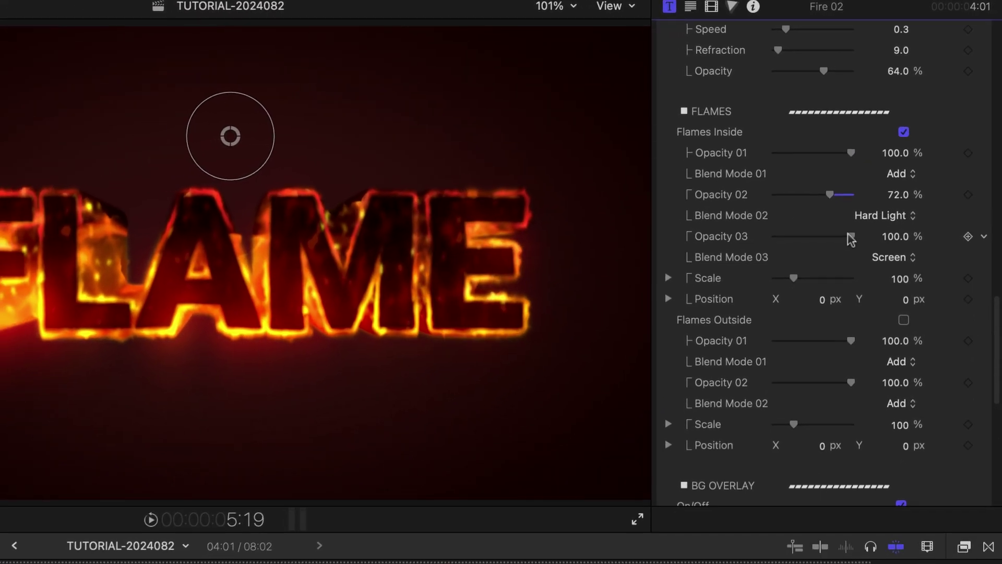
{"action": "left_click_drag", "start_coordinate": [849, 240], "coordinate": [785, 239]}
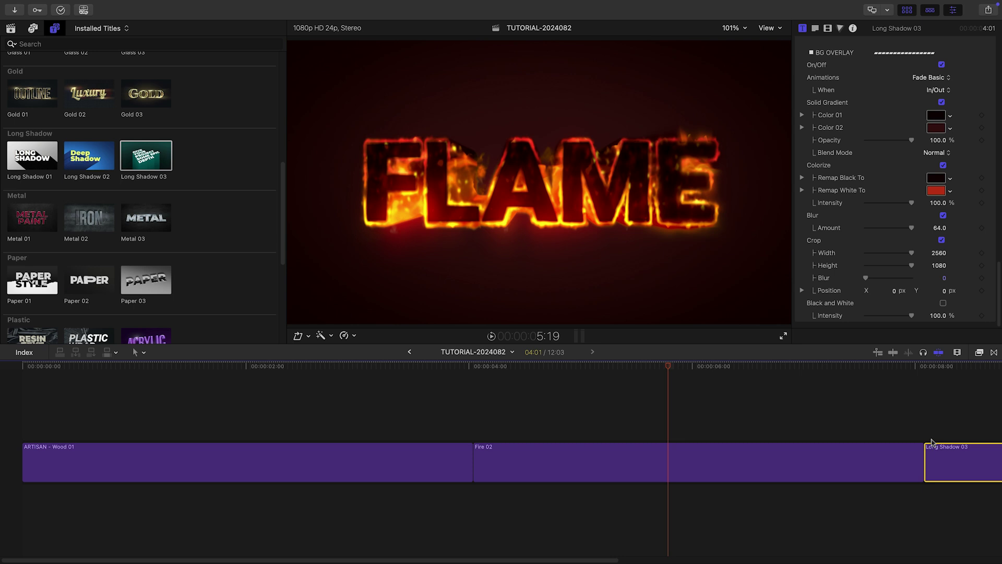
- Give the Long Shadow 03 title's shadow a lighter teal colour
{"action": "key", "text": "shift+z"}
{"action": "left_click", "coordinate": [714, 369]}
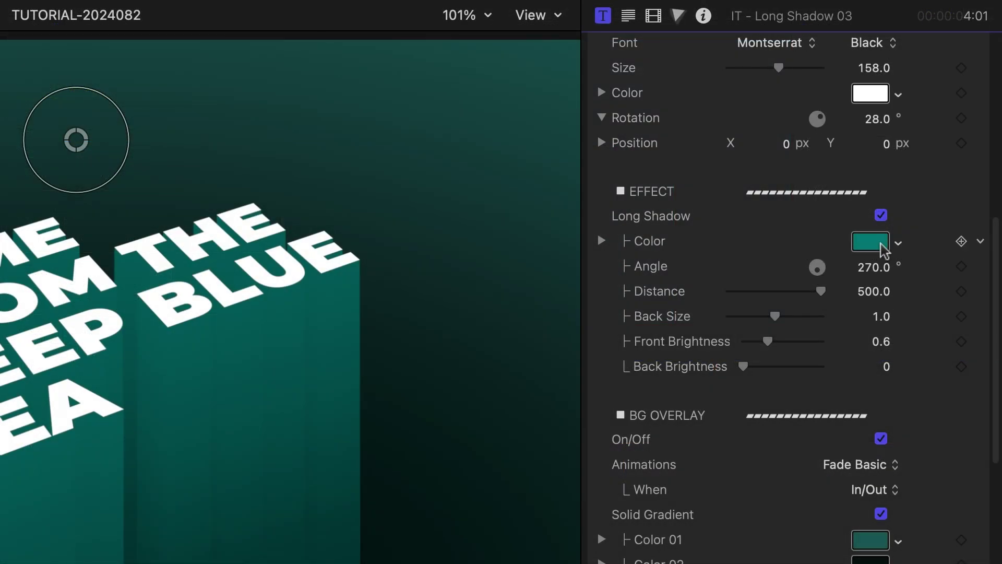
{"action": "left_click", "coordinate": [883, 248]}
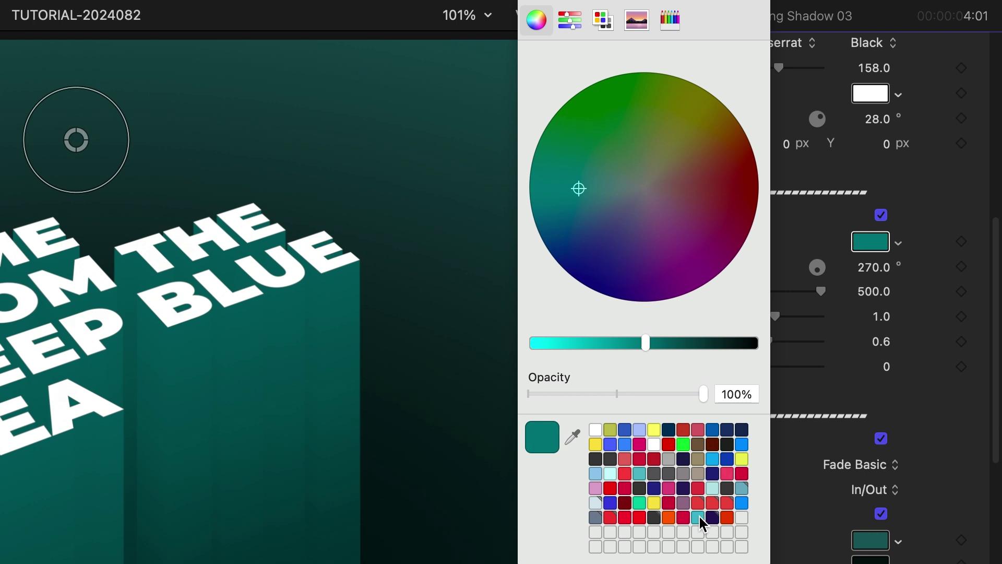
{"action": "left_click", "coordinate": [699, 515]}
{"action": "left_click", "coordinate": [528, 5]}
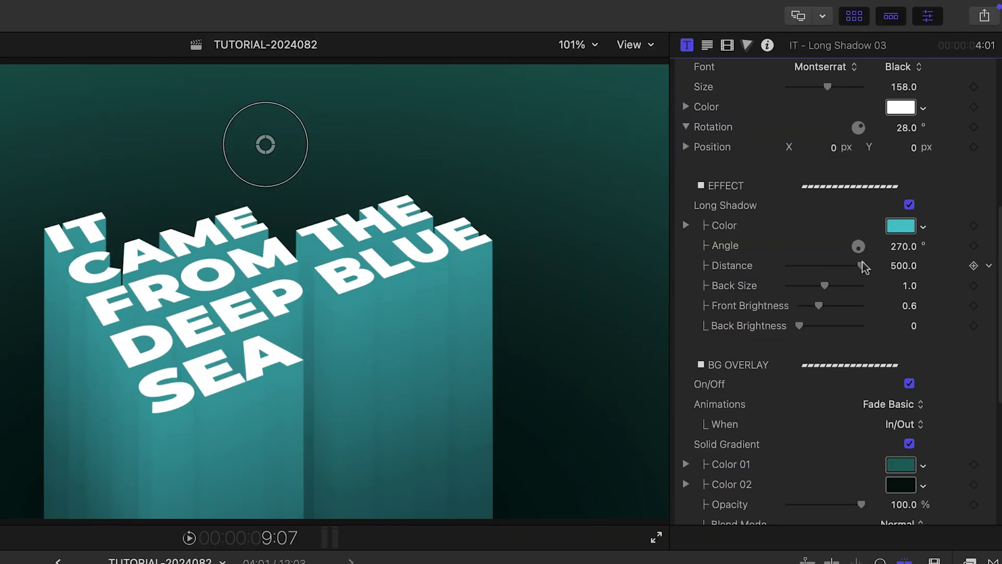
- Adjust the long shadow's distance, trying 28 and then about 180
{"action": "left_click_drag", "start_coordinate": [822, 290], "coordinate": [755, 295]}
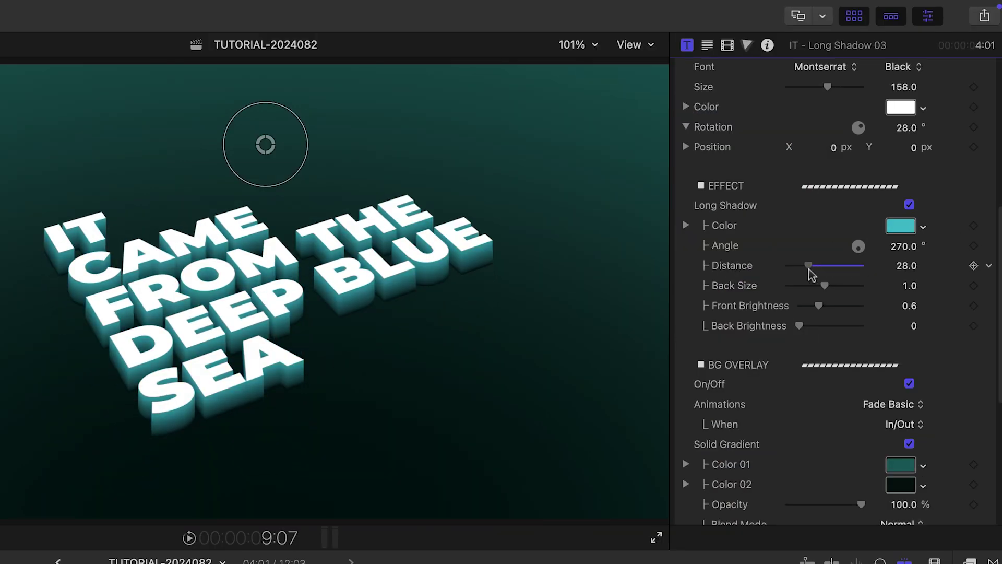
{"action": "left_click_drag", "start_coordinate": [808, 270], "coordinate": [829, 267]}
{"action": "left_click", "coordinate": [894, 265]}
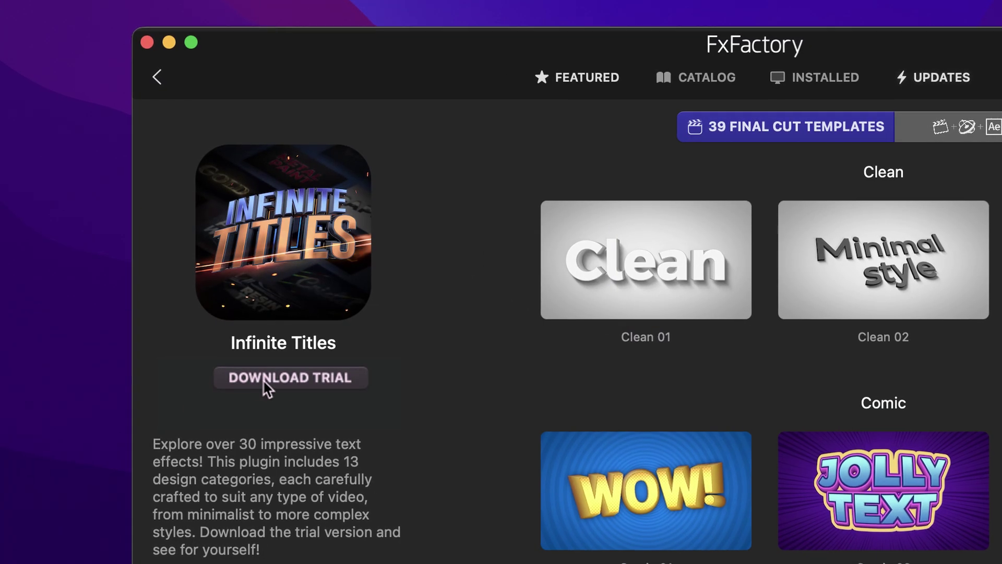
- Start the Infinite Titles trial download from its FxFactory product page
{"action": "left_click", "coordinate": [355, 378]}
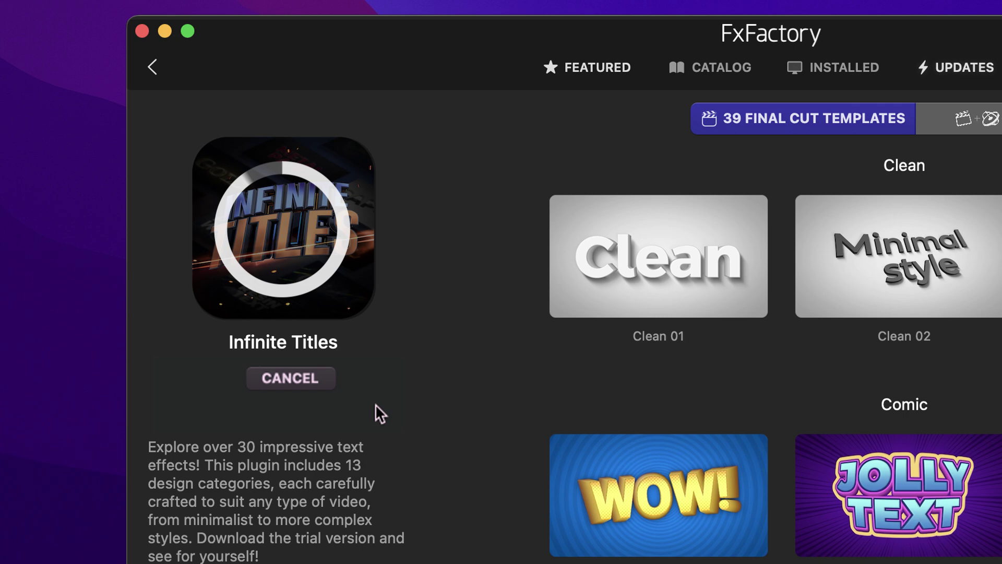